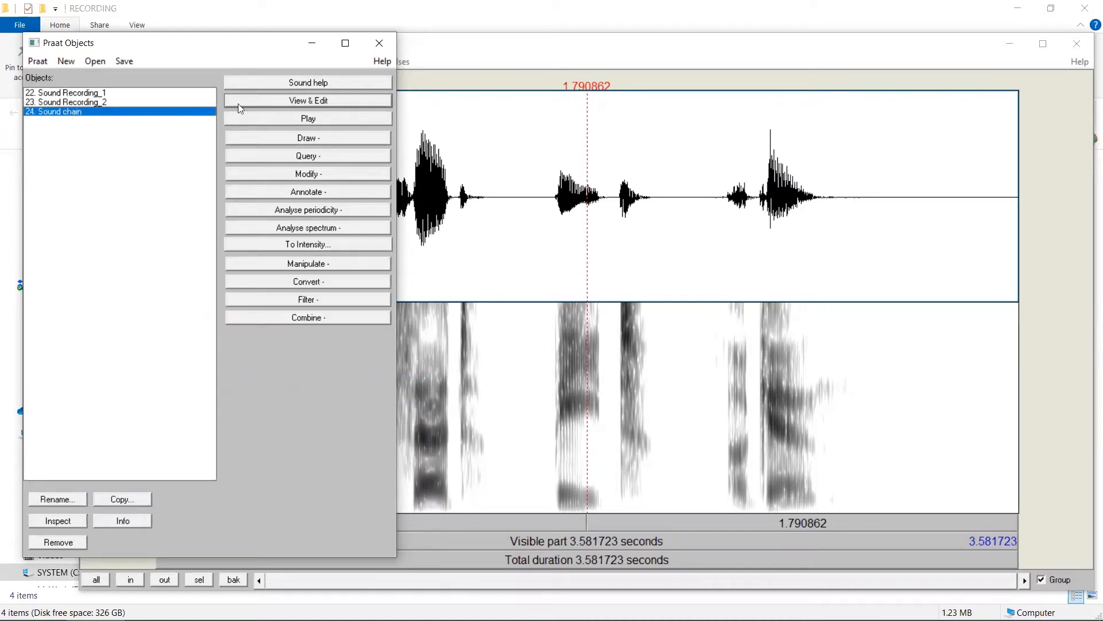
Open the concatenated Sound chain in the editor and play its first two spoken phrases one after the other
click(283, 100)
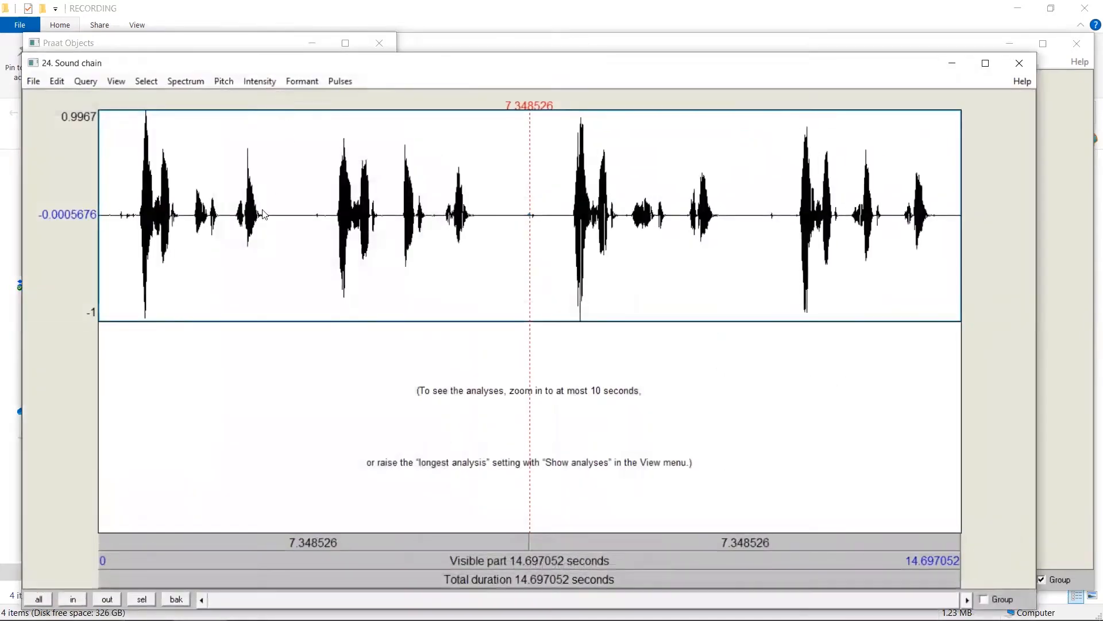
drag(280, 206, 120, 219)
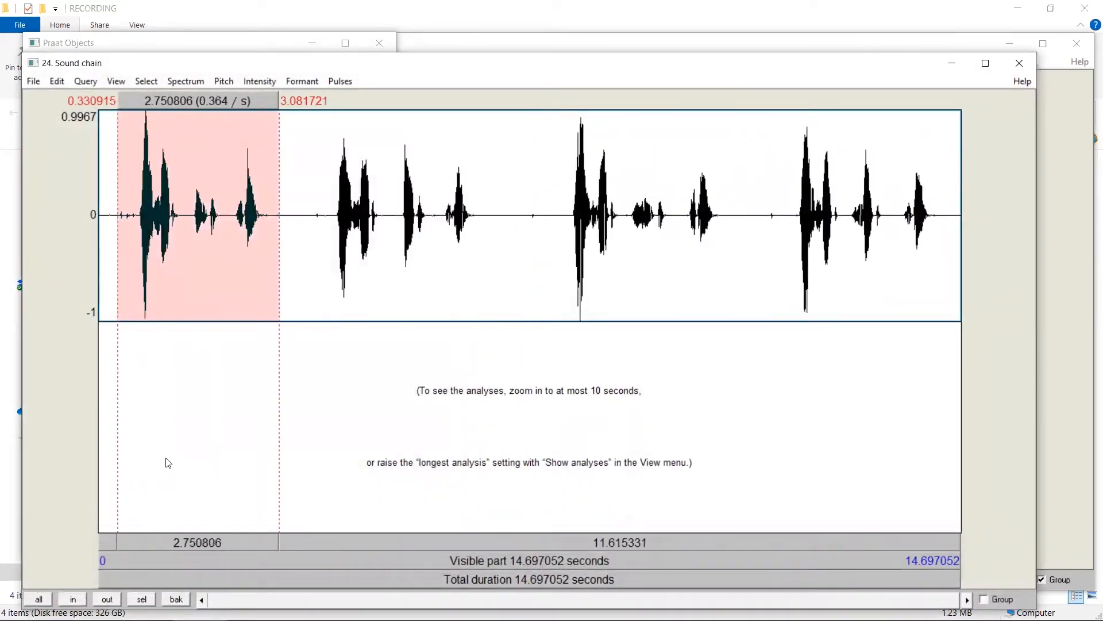
click(200, 546)
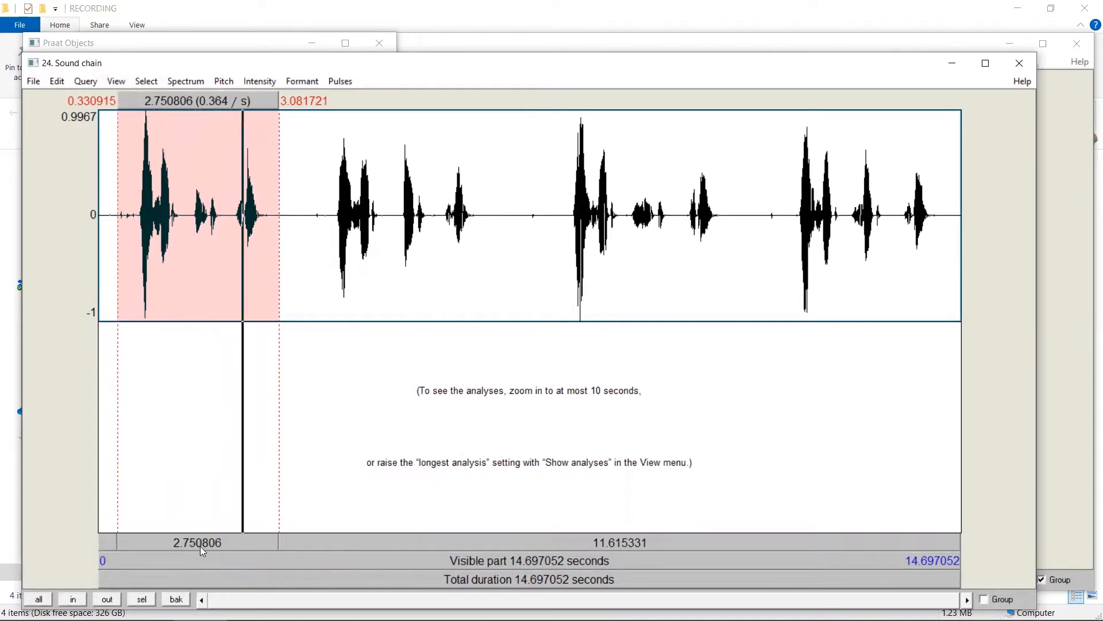
drag(326, 214, 504, 213)
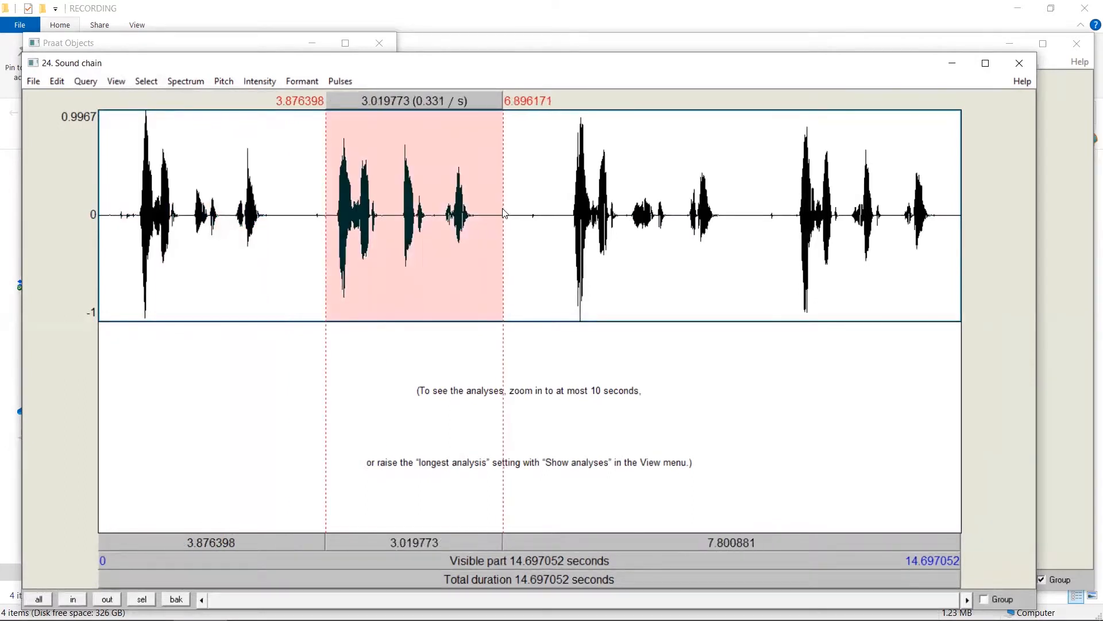
click(447, 542)
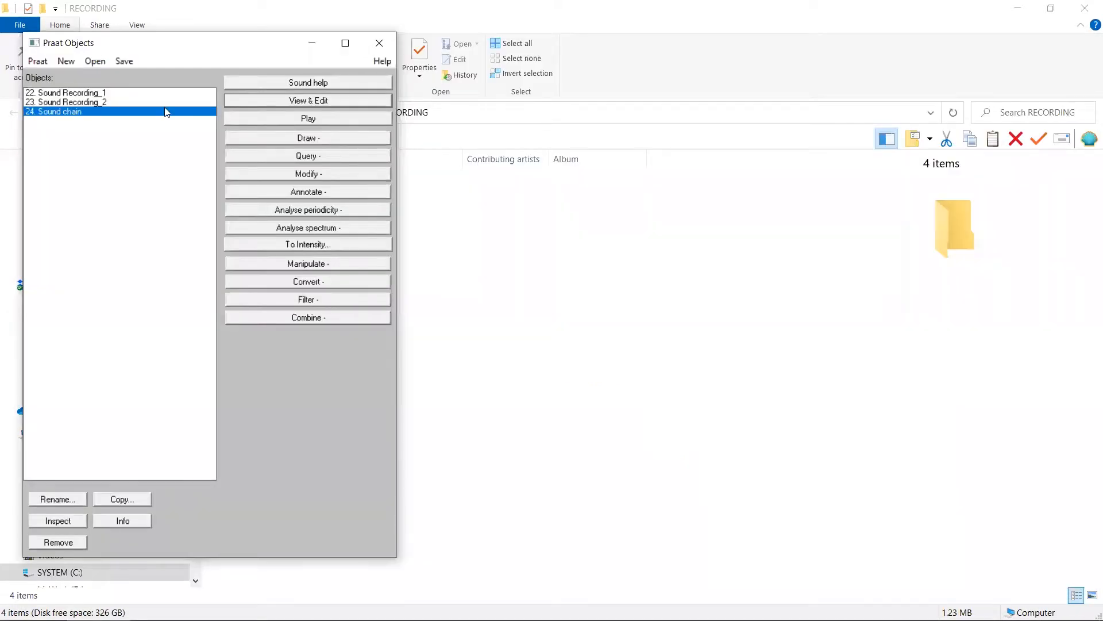
Save the Sound chain object as a WAV file named Sound_Combined.wav in the RECORDING folder
click(132, 61)
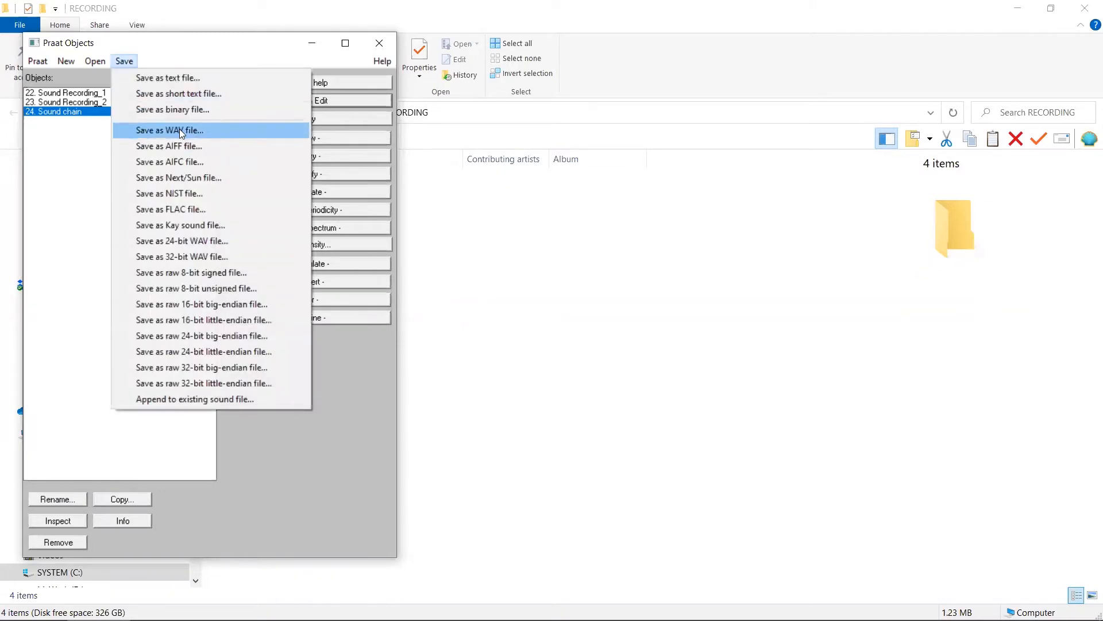
click(182, 131)
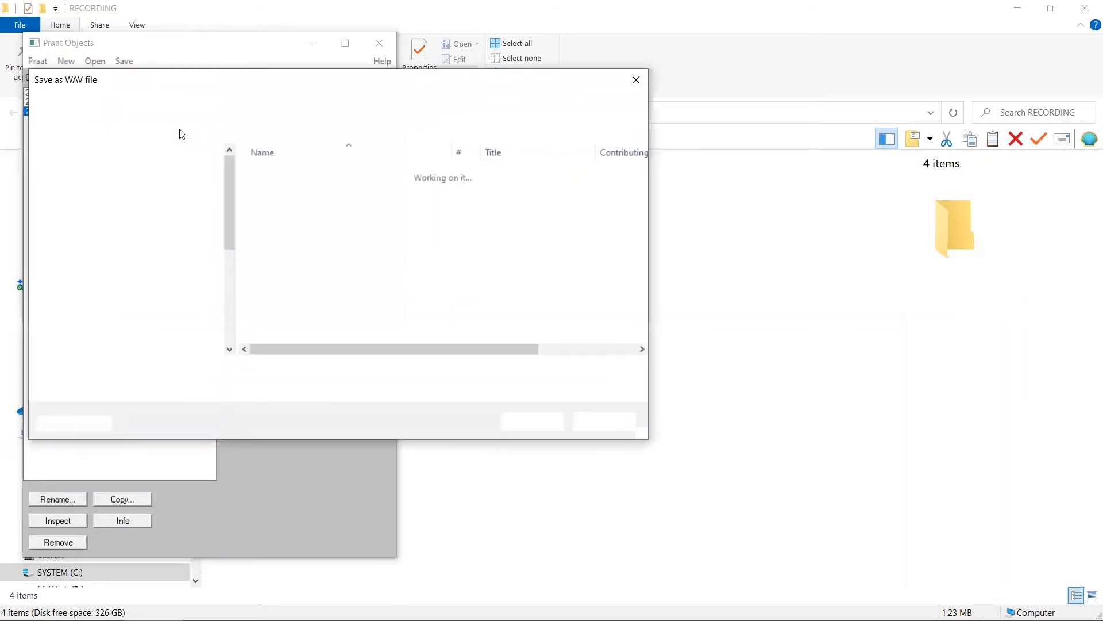
double_click(137, 372)
text(Sound_Combined)
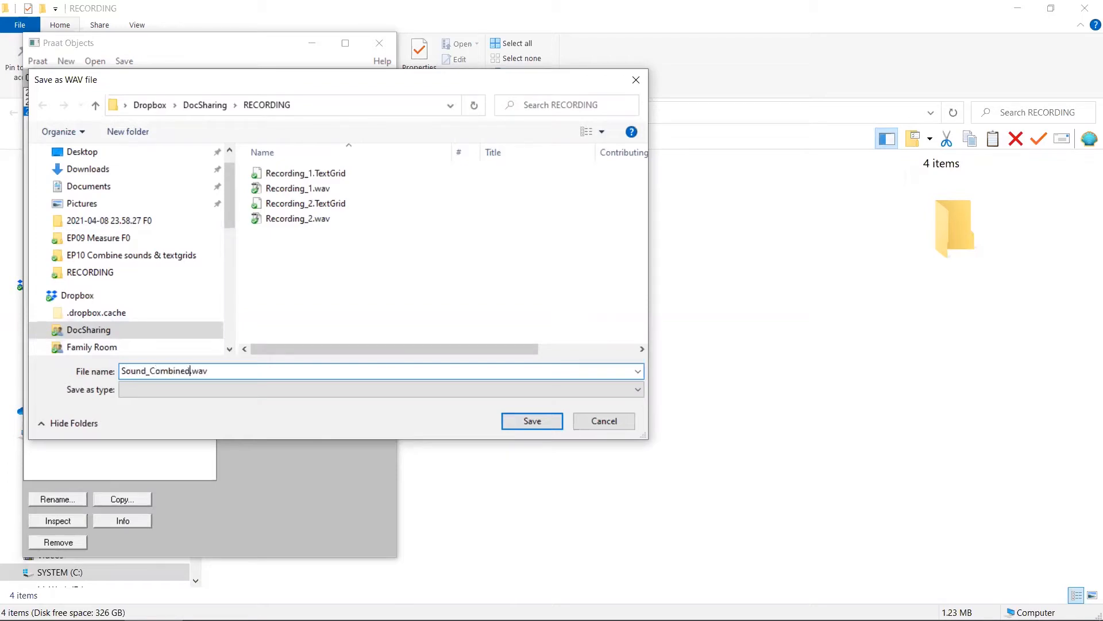
key(Return)
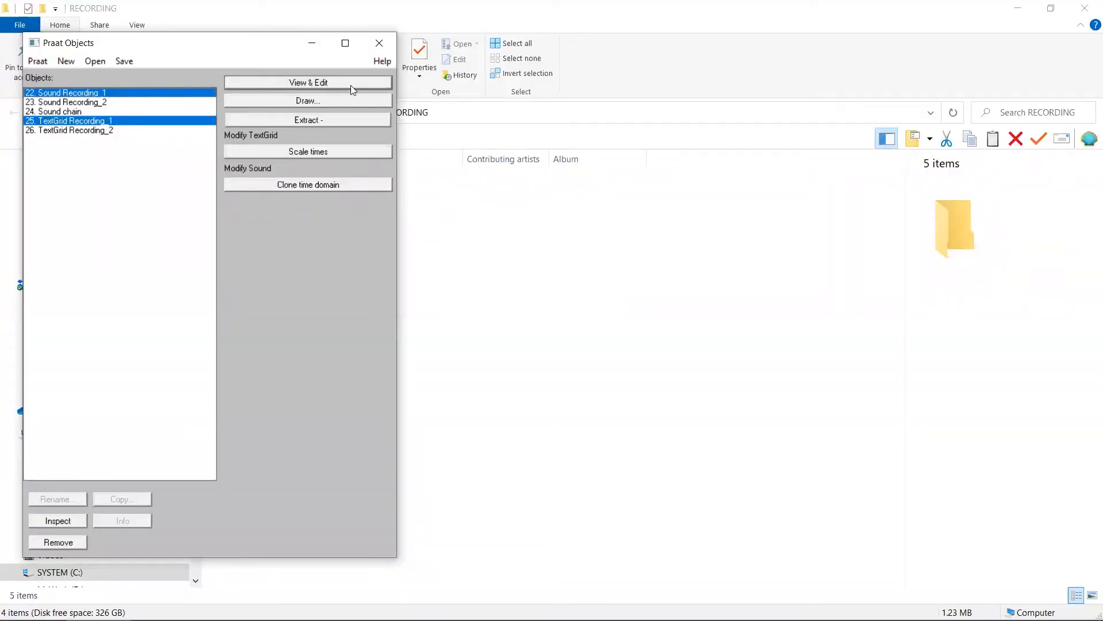
View Sound Recording_1 together with its TextGrid and play the "beat" interval
click(350, 85)
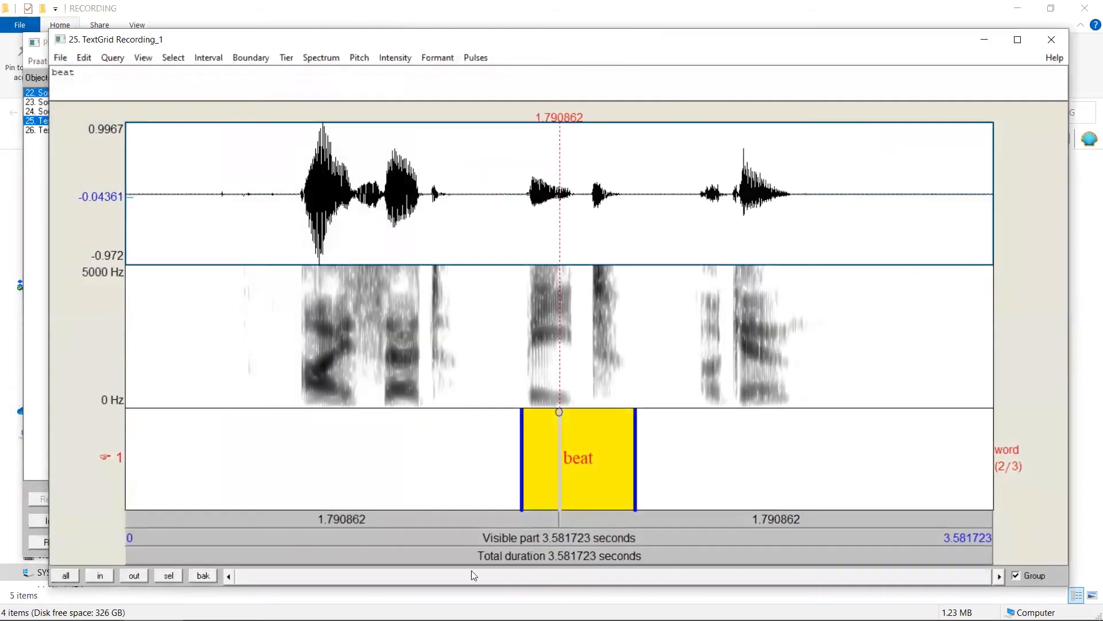
click(579, 495)
click(589, 520)
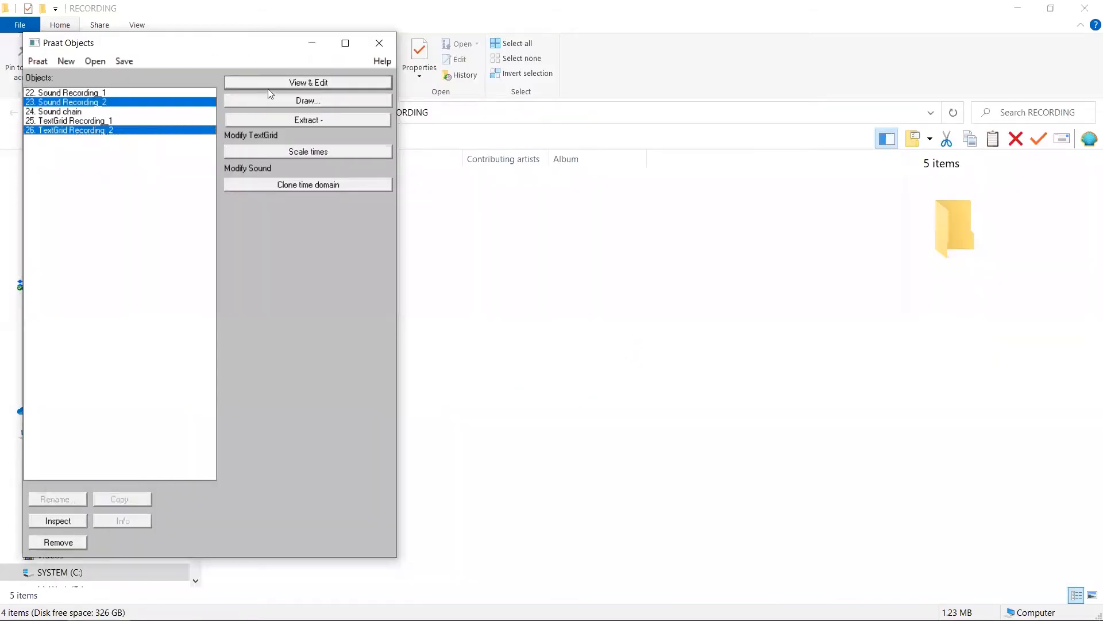
View Sound Recording_2 together with its TextGrid and play the "bit", "seat" and "sit" intervals
click(278, 83)
click(273, 498)
click(274, 557)
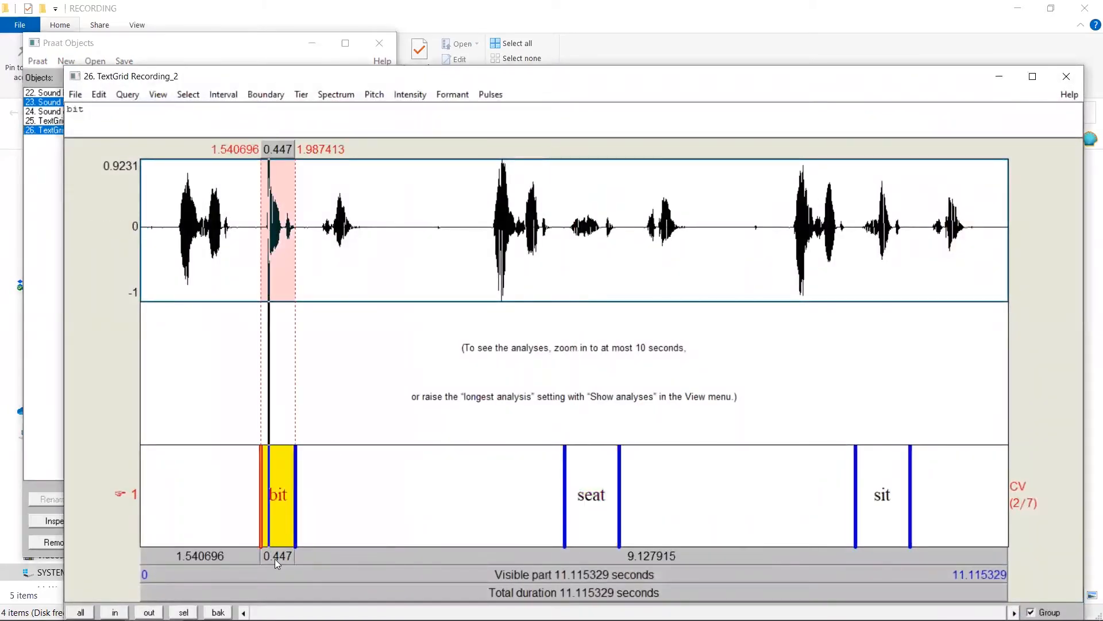
click(599, 519)
click(595, 556)
click(882, 520)
click(882, 558)
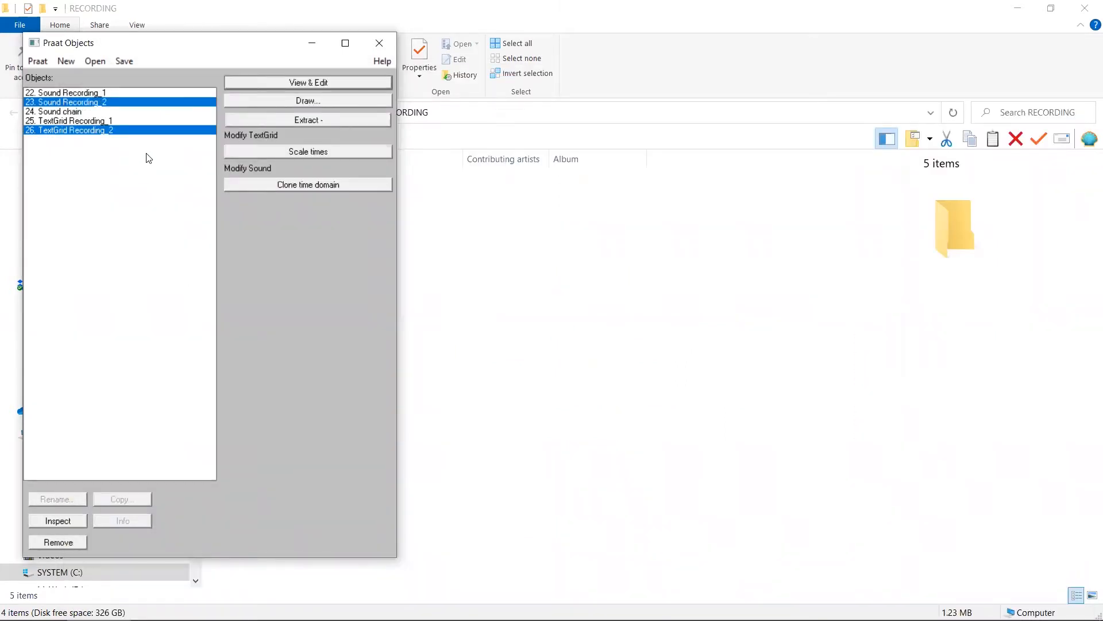
Concatenate TextGrid Recording_1 and TextGrid Recording_2 into one TextGrid
click(138, 121)
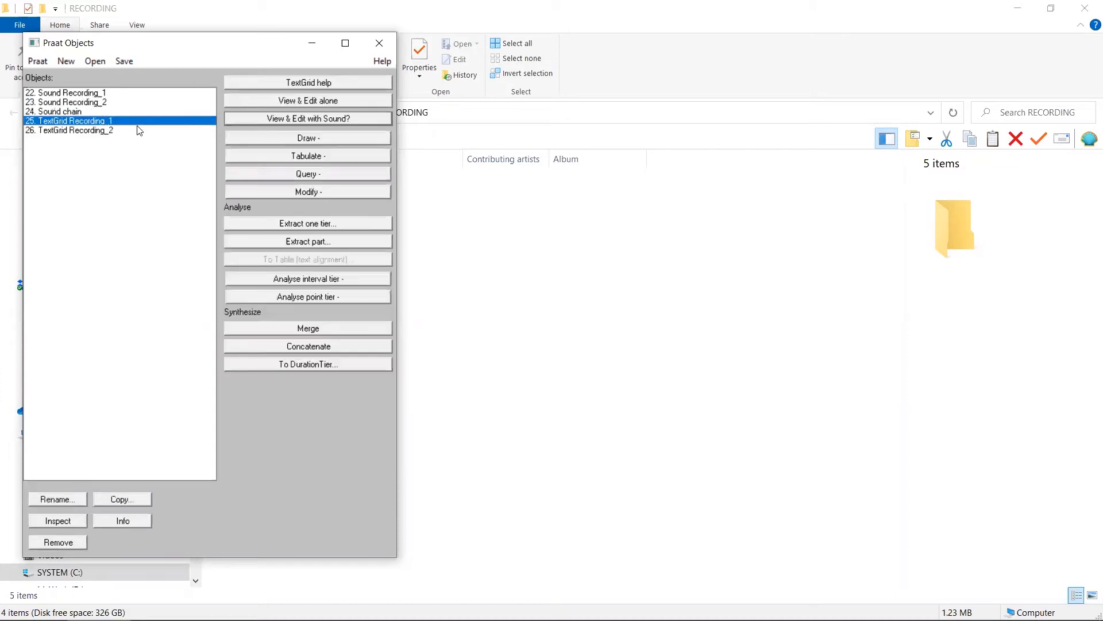
shift+click(144, 131)
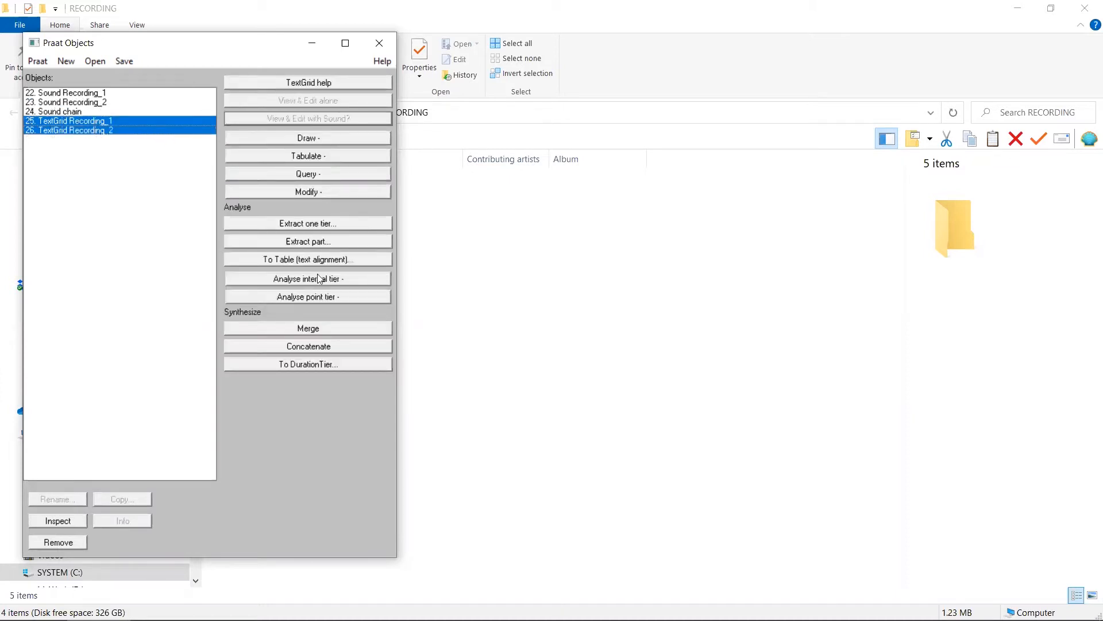
click(309, 346)
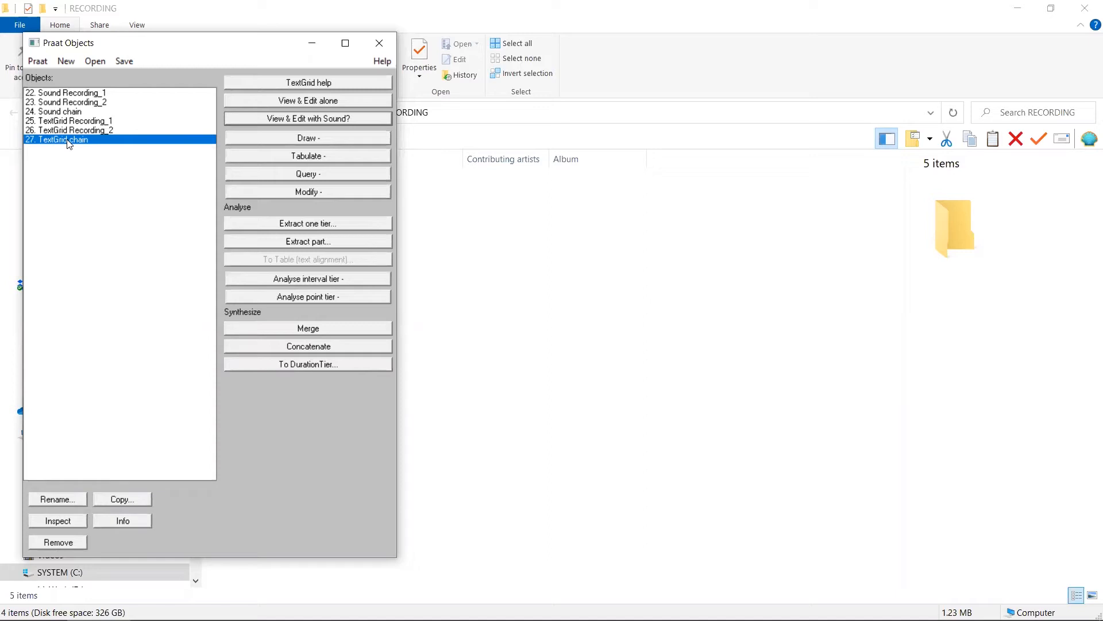
Open Sound chain together with TextGrid chain and check the "beat", "bit", "seat" and "sit" intervals against the audio
ctrl+click(94, 113)
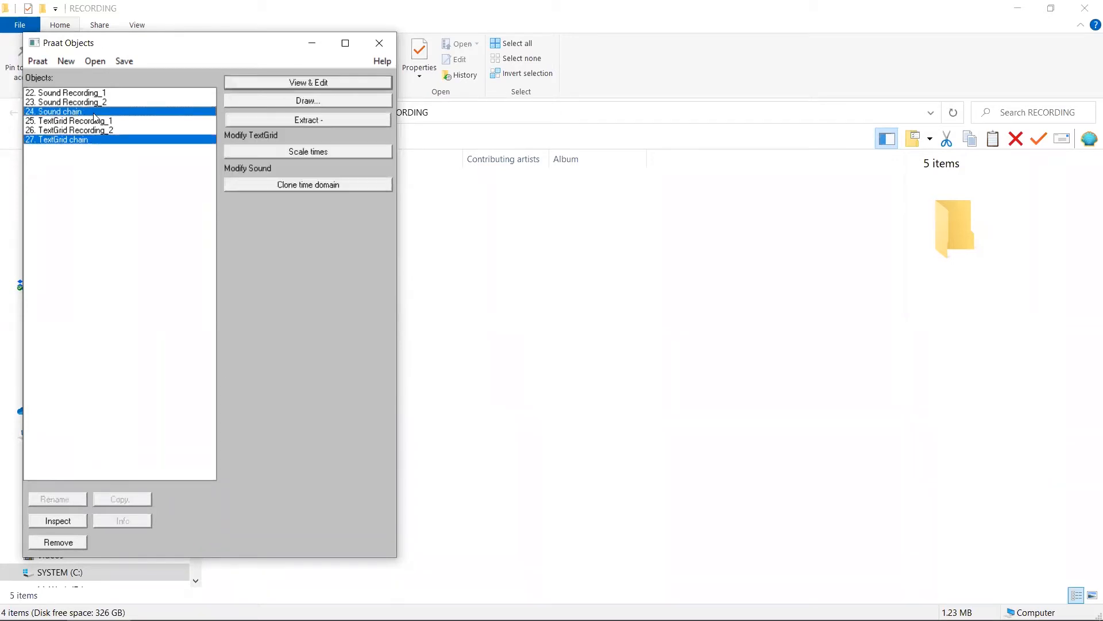
click(355, 82)
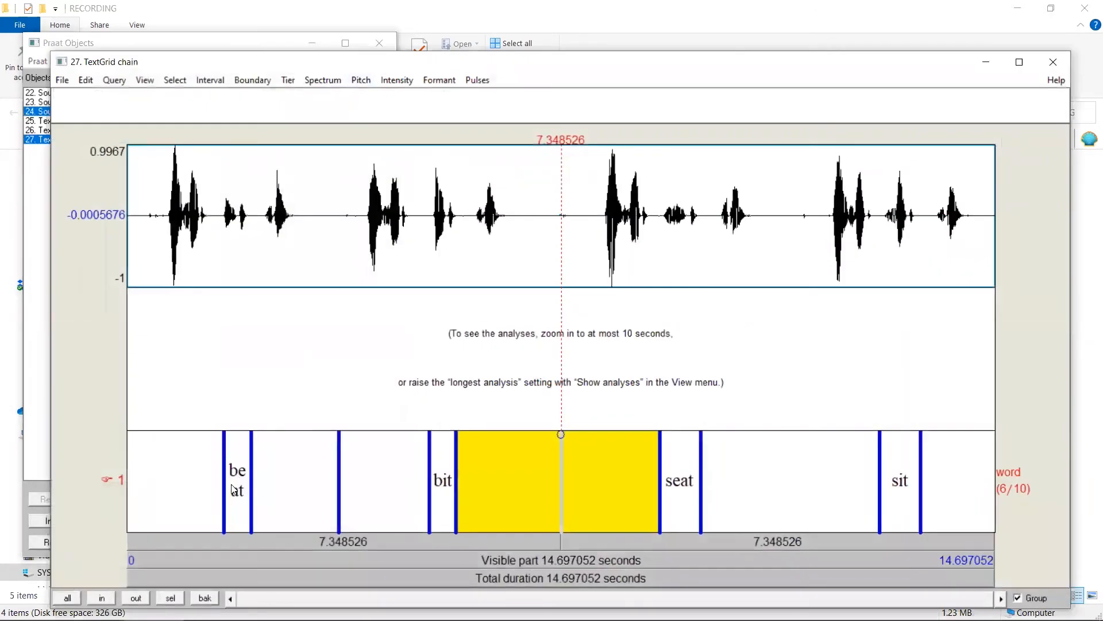
click(234, 501)
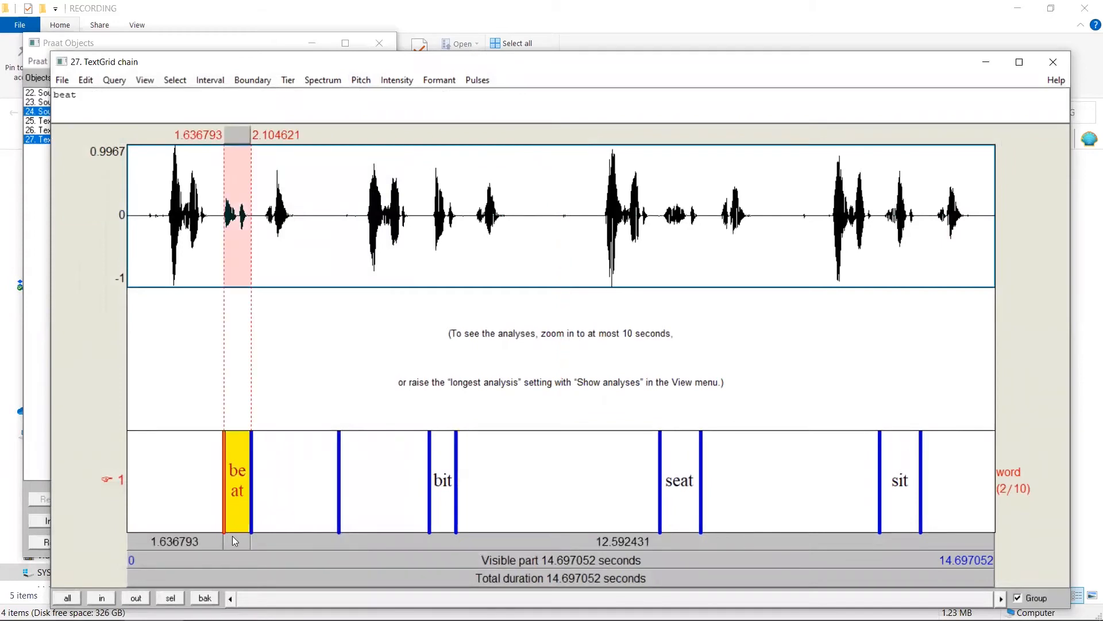
click(449, 501)
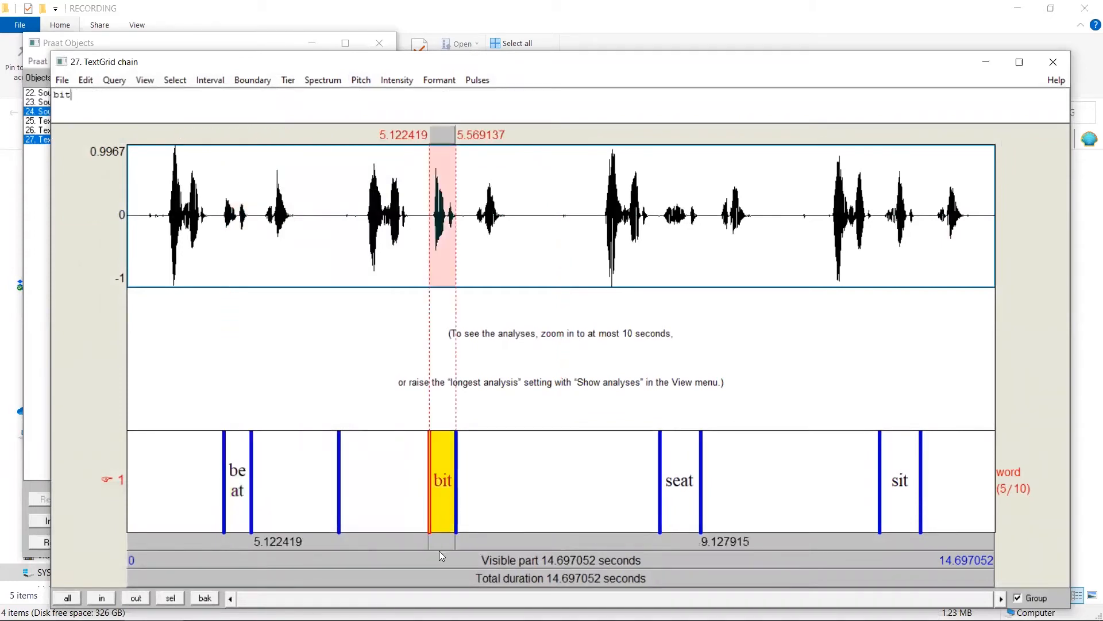
click(689, 502)
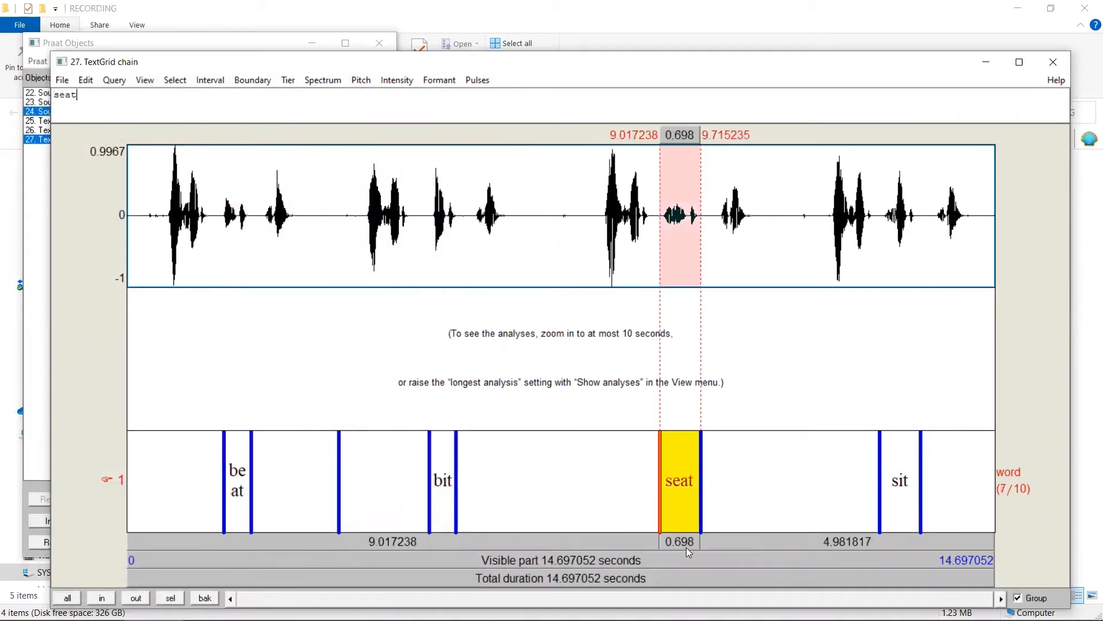
click(900, 506)
click(902, 543)
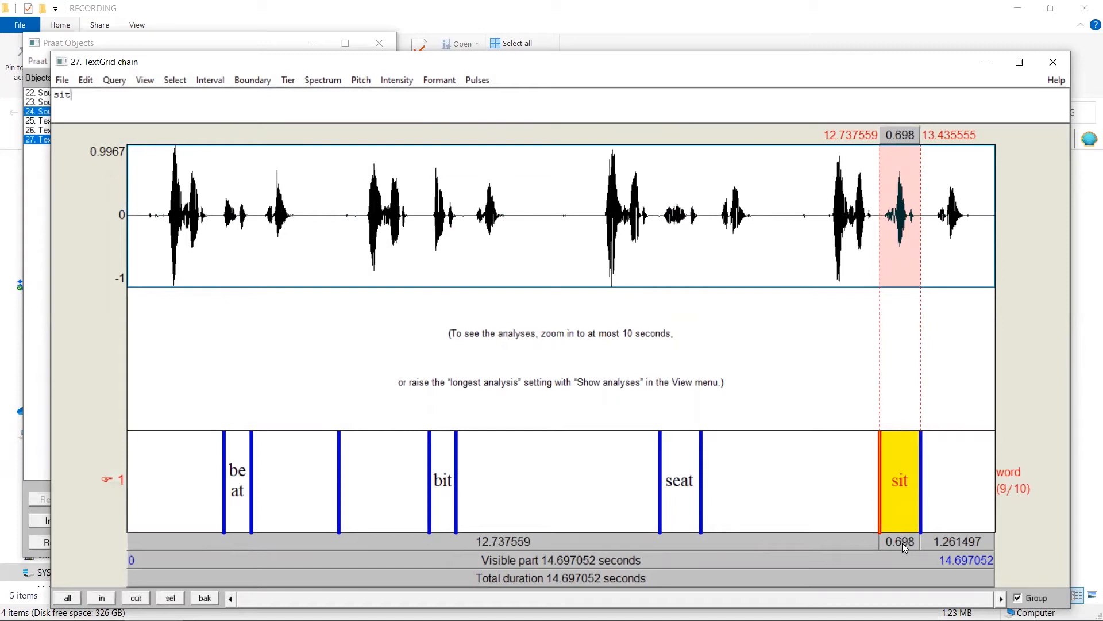
Remove the extra boundary between the "beat" and "bit" intervals, where the two recordings join
click(339, 482)
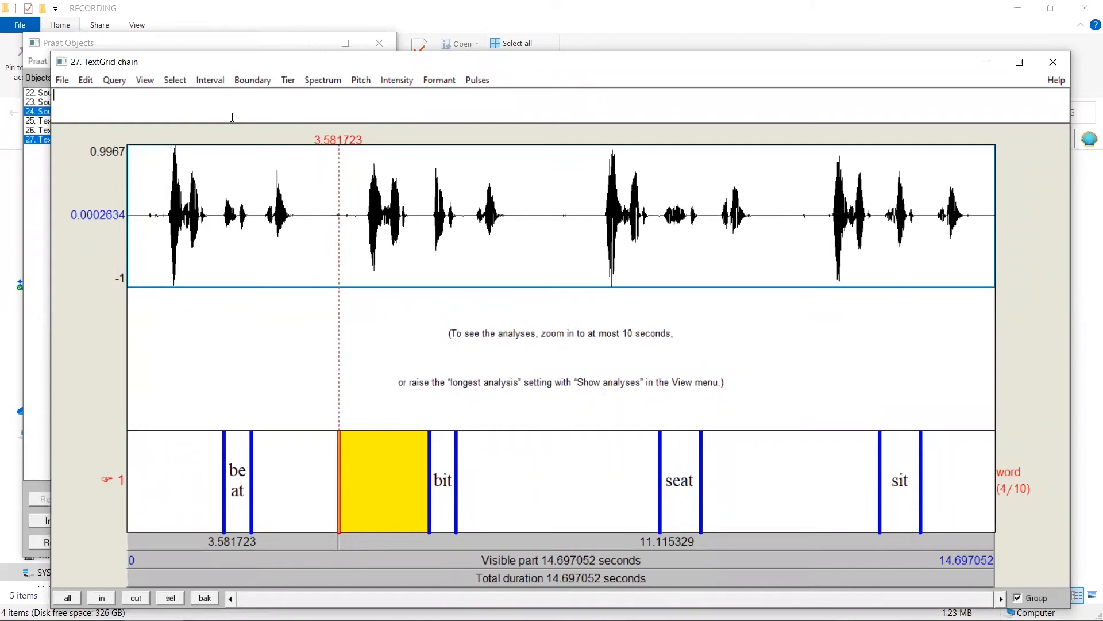
click(243, 81)
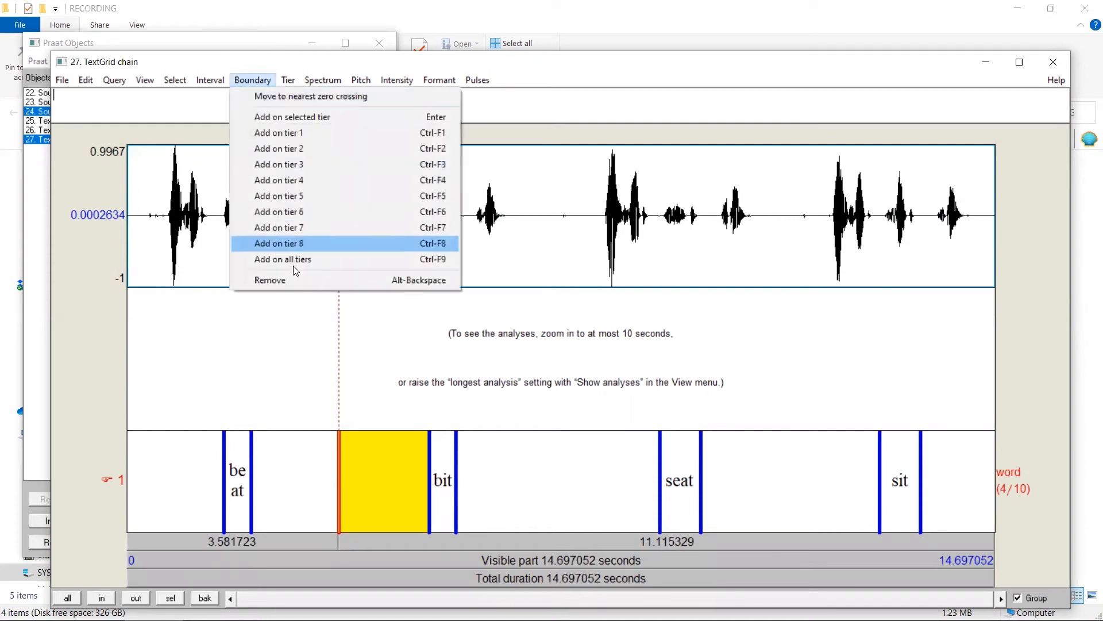
click(297, 279)
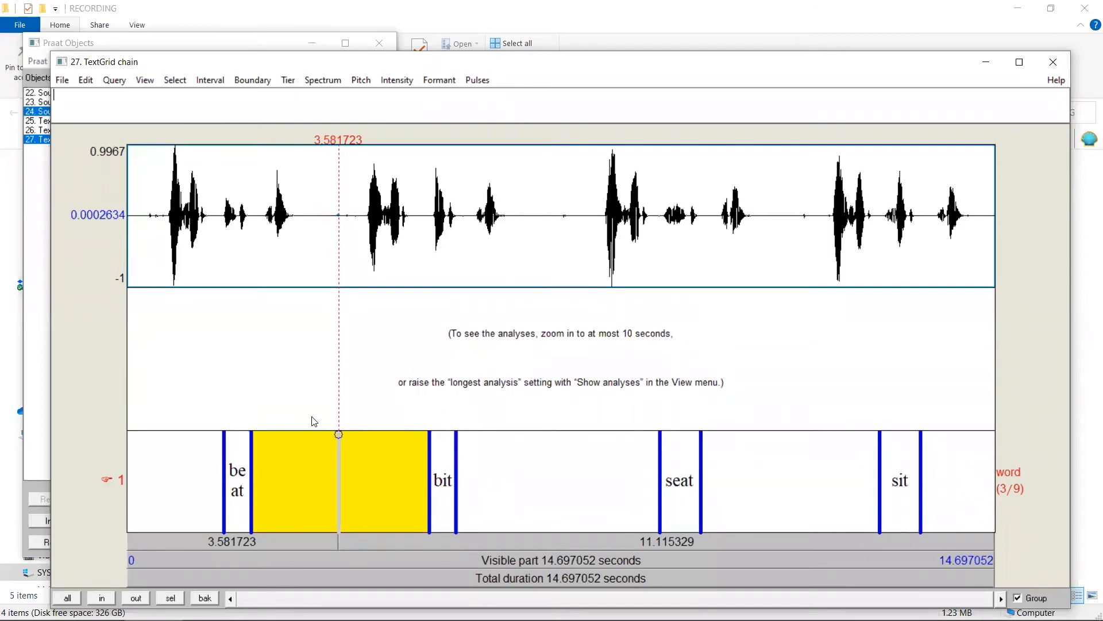
Save only the TextGrid chain object as a text file named Sound_Combined.TextGrid in the RECORDING folder
click(202, 44)
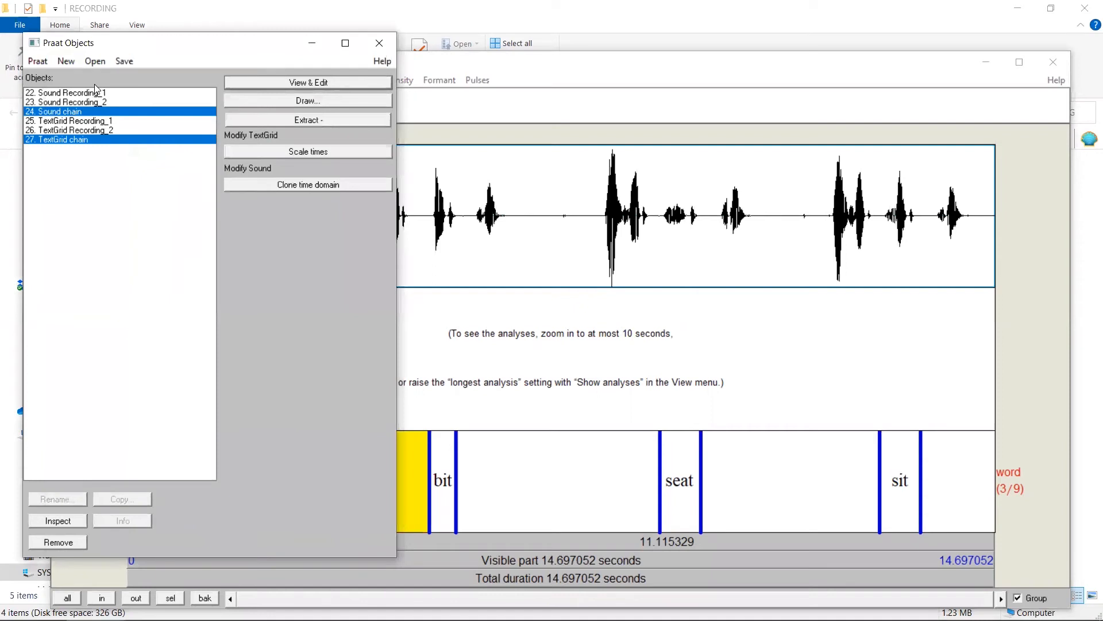
click(88, 143)
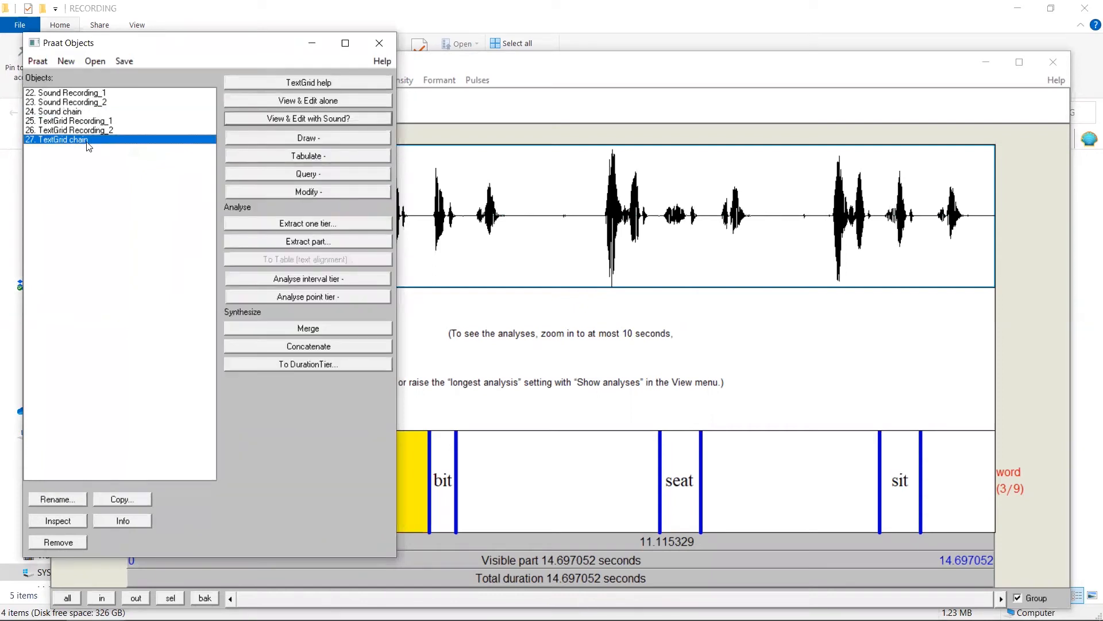
click(128, 59)
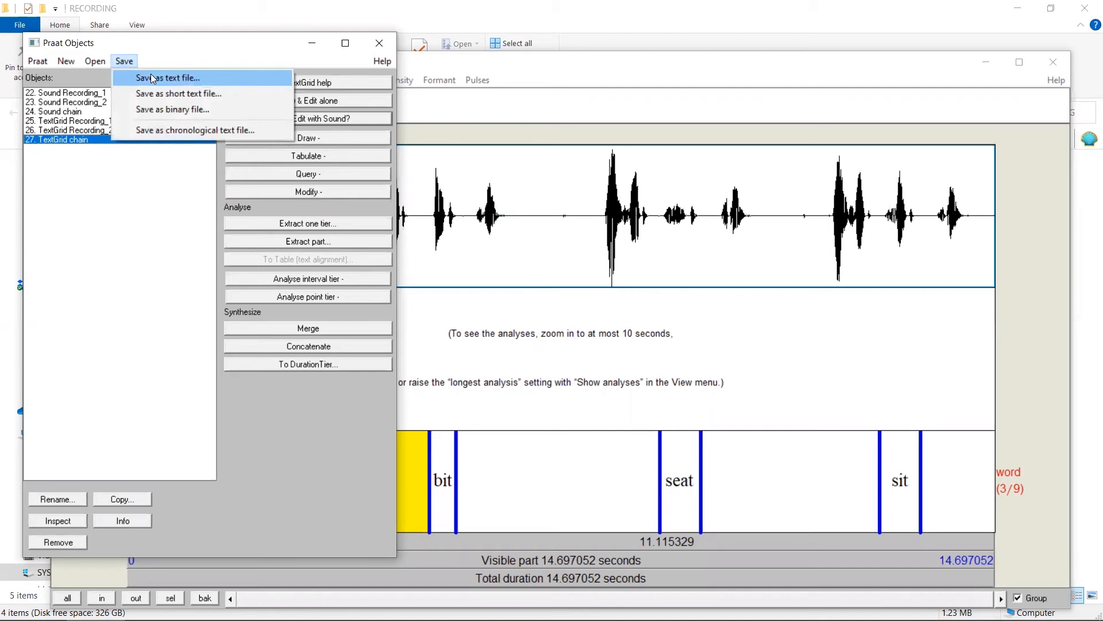
click(150, 75)
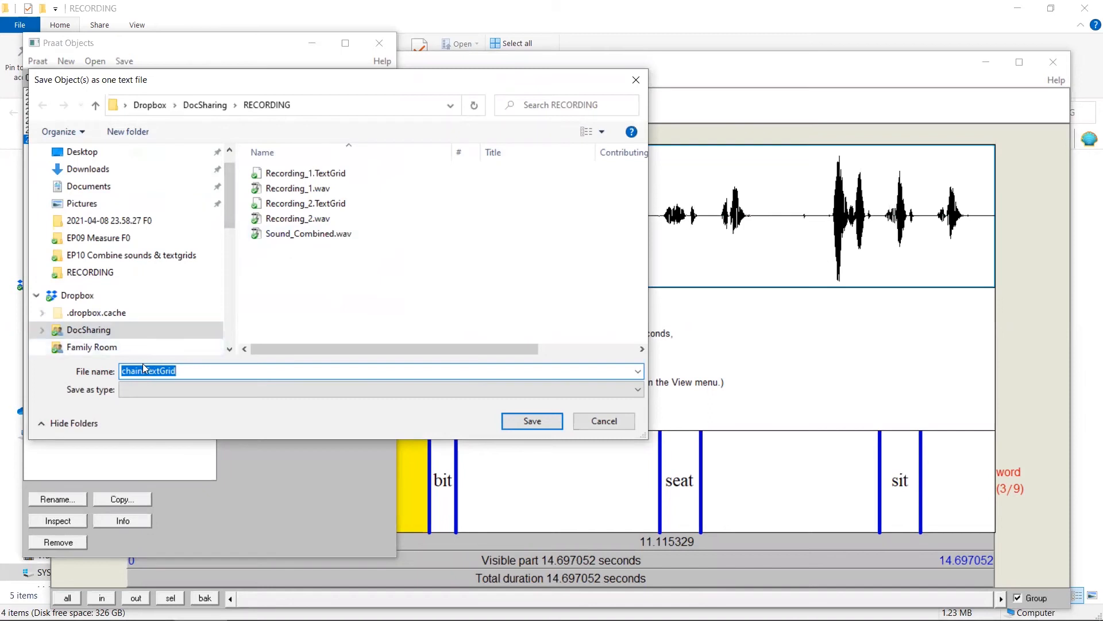
drag(143, 368, 109, 365)
text(Sound_Combined)
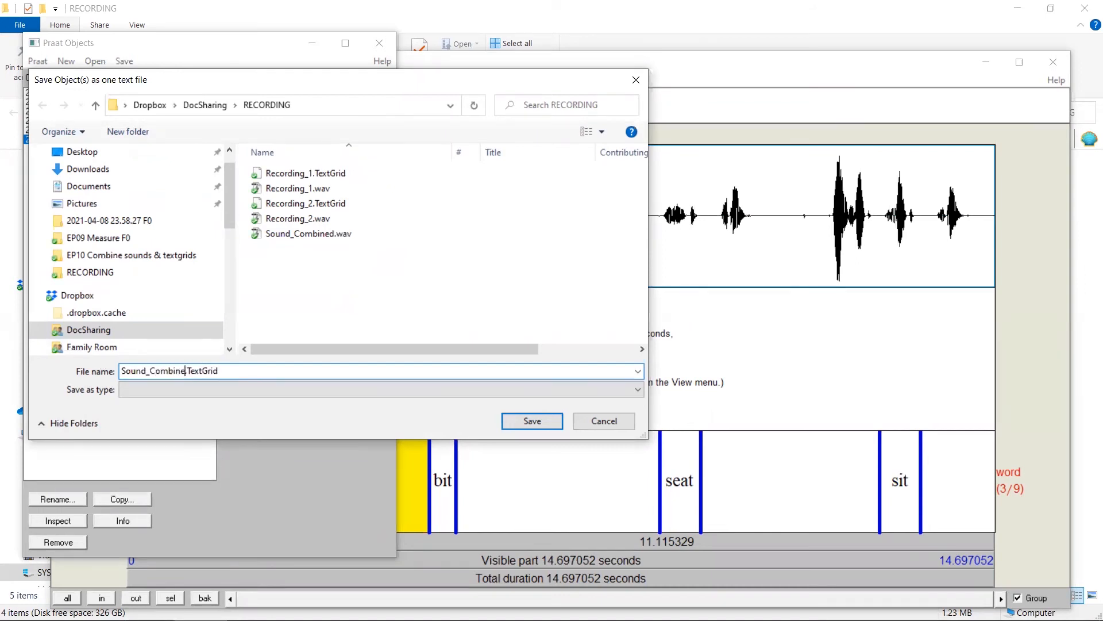
click(540, 417)
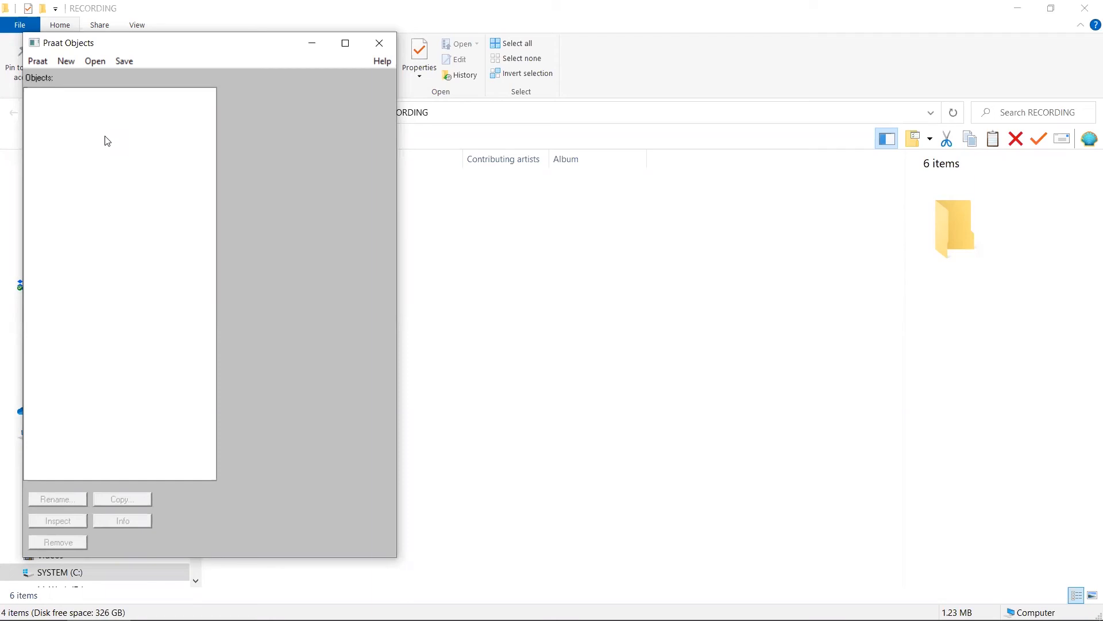
Read Sound_Combined.TextGrid and Sound_Combined.wav from the RECORDING folder into the object list
click(92, 61)
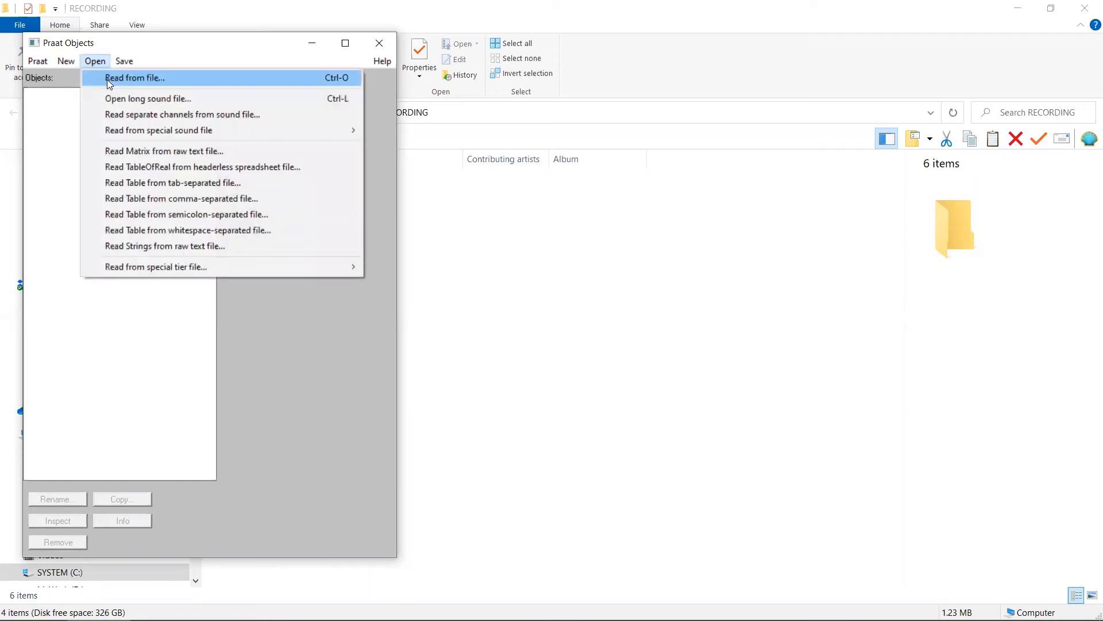
click(107, 79)
click(300, 252)
ctrl+click(311, 233)
click(534, 424)
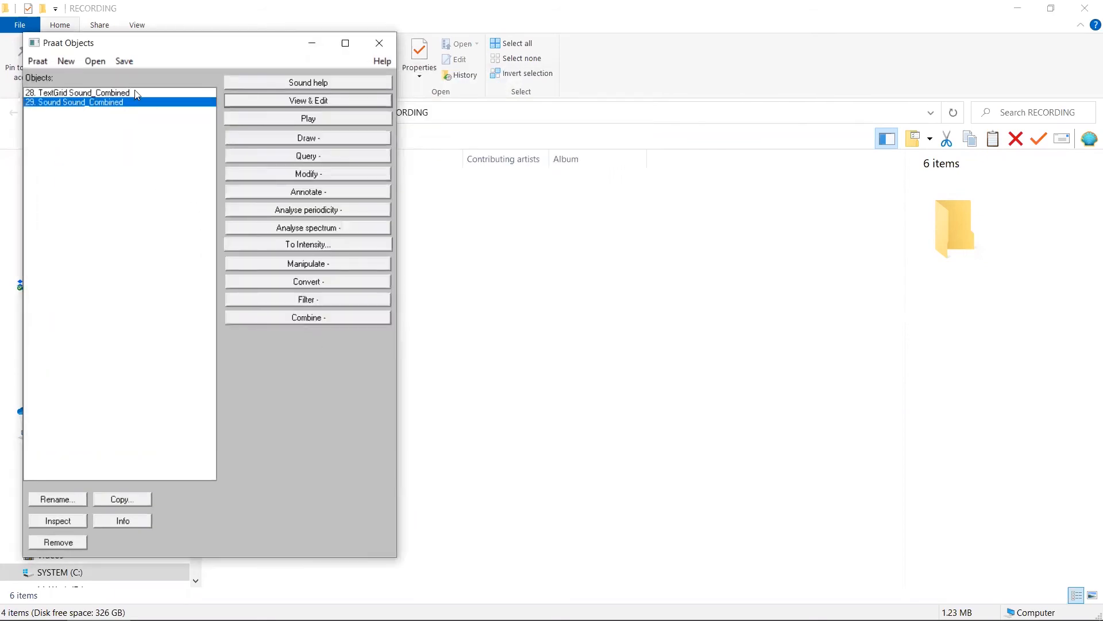
View the Sound_Combined sound and TextGrid together and play the "beat", "bit", "seat" and "sit" intervals
ctrl+click(137, 95)
click(319, 82)
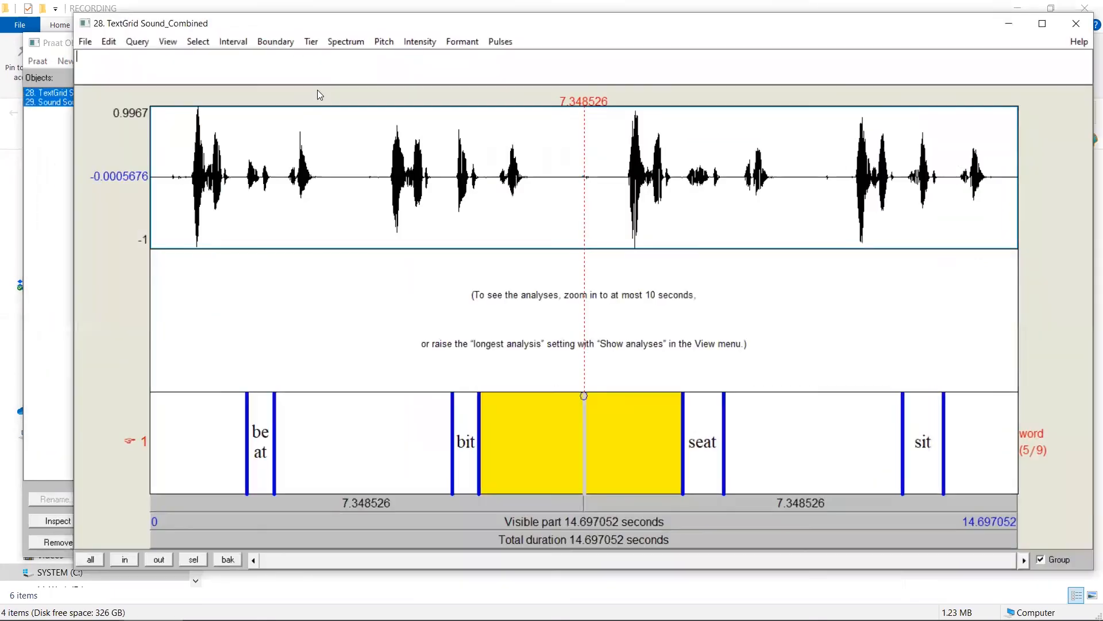
click(266, 440)
click(260, 500)
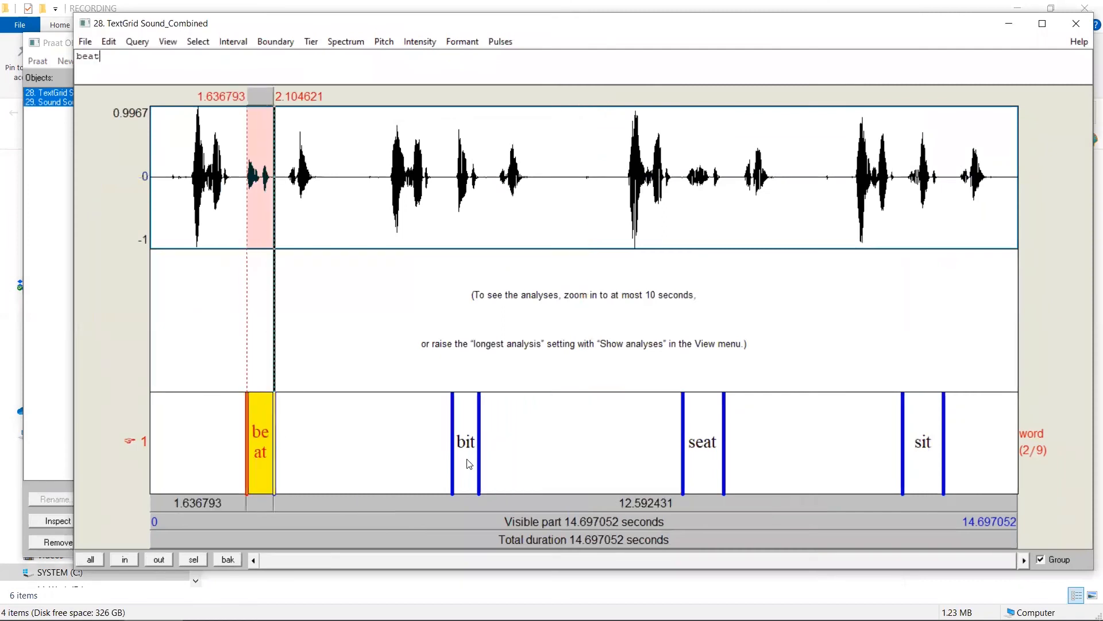
click(464, 489)
click(468, 501)
click(702, 442)
click(705, 503)
click(931, 459)
click(926, 504)
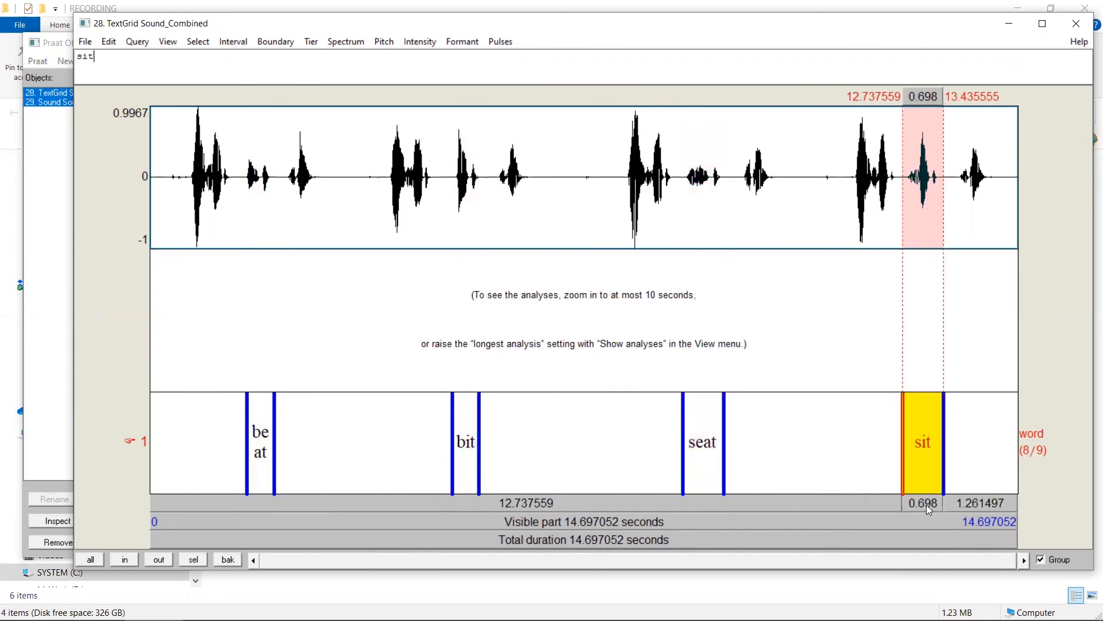